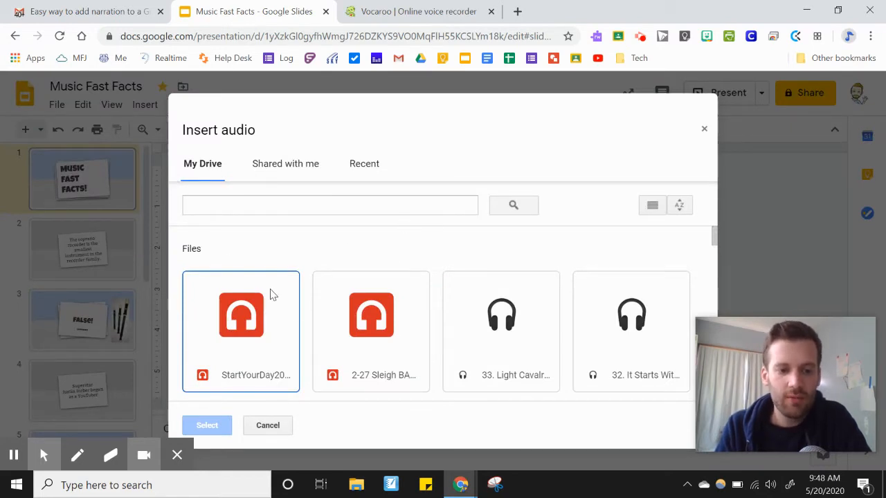
Step: Close the audio picker without choosing a file and switch to the Vocaroo voice recorder
{"action": "scroll", "coordinate": [317, 279], "scroll_direction": "down", "scroll_amount": 5}
{"action": "scroll", "coordinate": [317, 279], "scroll_direction": "up", "scroll_amount": 5}
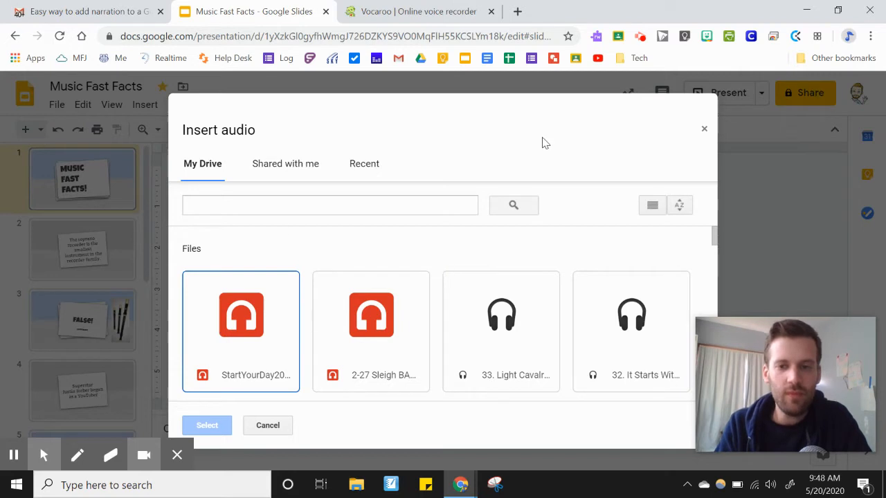
{"action": "left_click", "coordinate": [704, 132]}
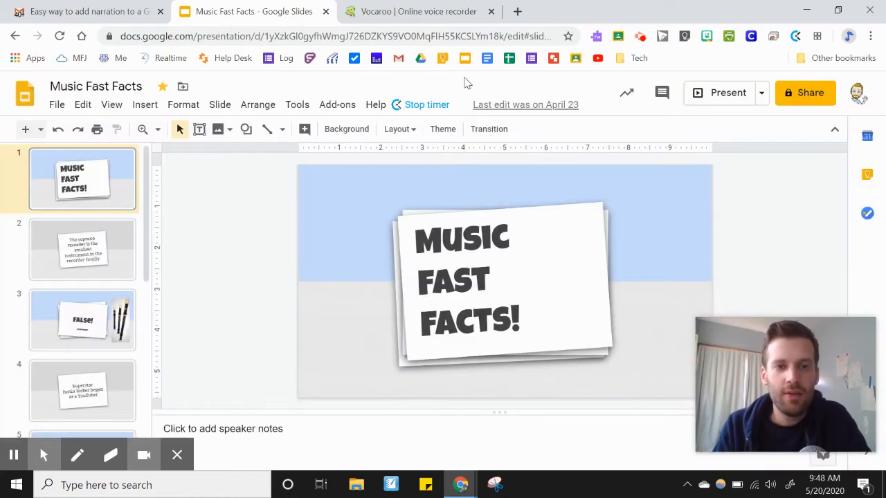
{"action": "left_click", "coordinate": [400, 17]}
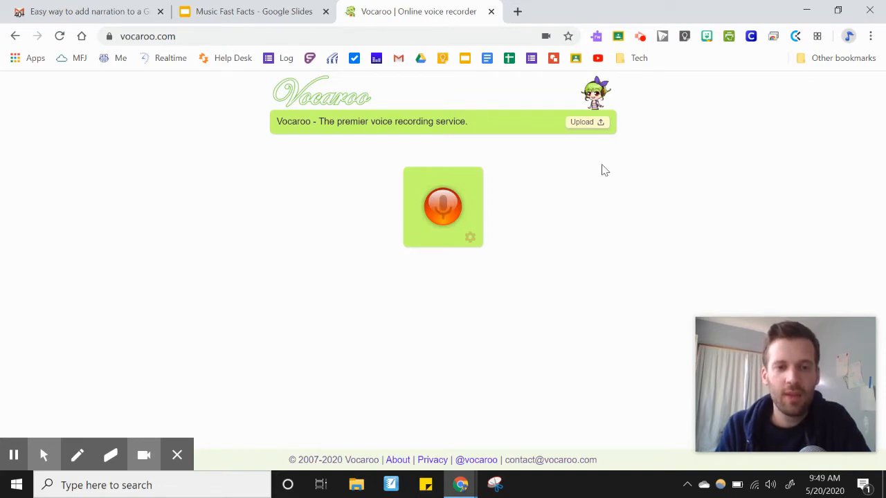
Step: Record a test clip of about 8 seconds and play it back with the volume raised
{"action": "left_click", "coordinate": [443, 217]}
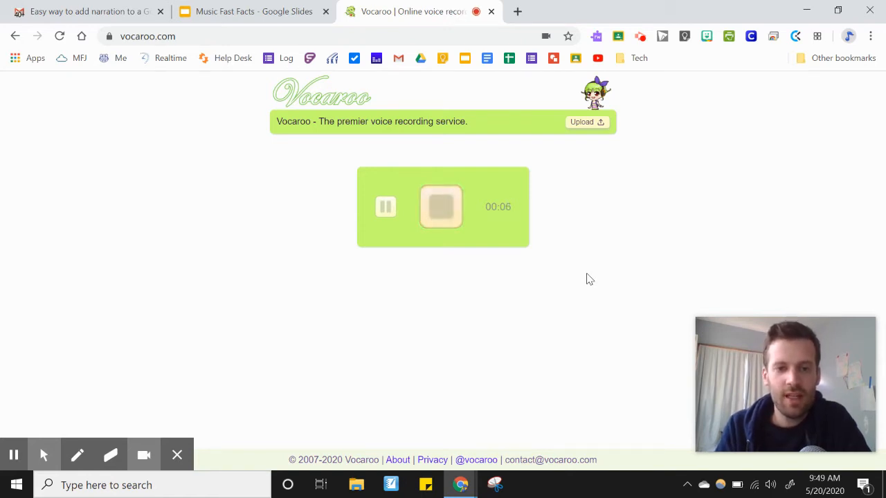
{"action": "left_click", "coordinate": [442, 207]}
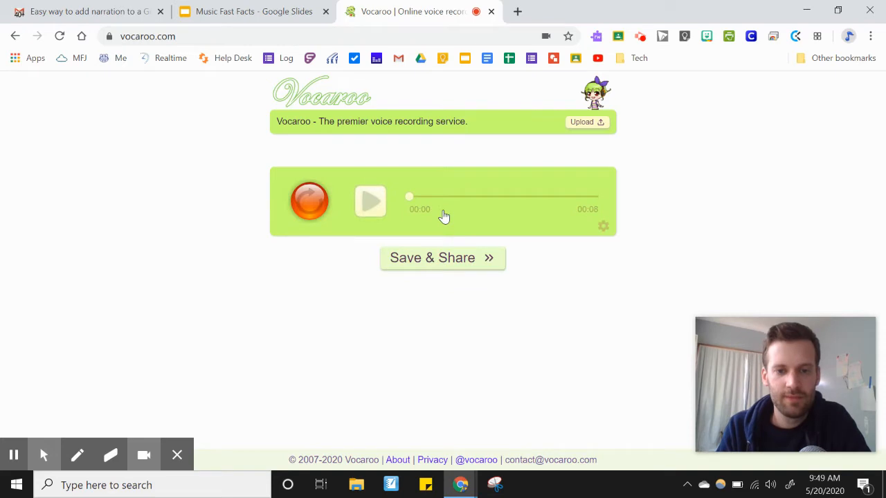
{"action": "left_click", "coordinate": [371, 202]}
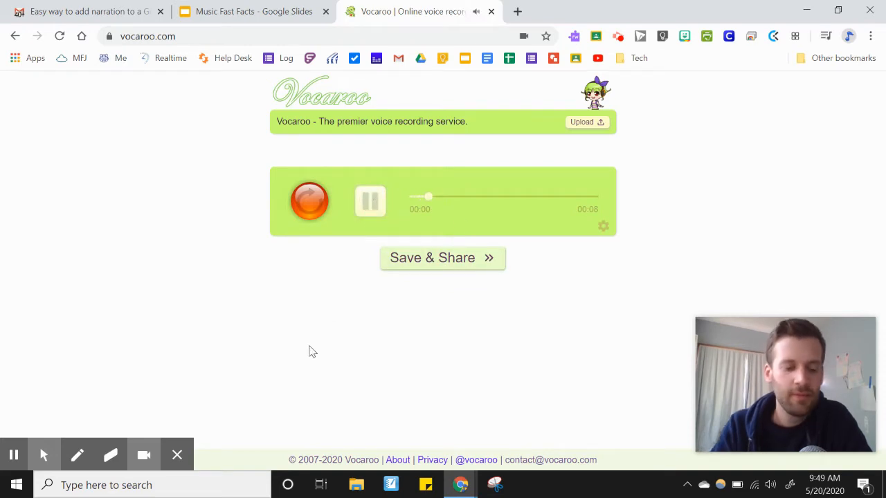
{"action": "key", "text": "XF86AudioRaiseVolume"}
{"action": "key", "text": "XF86AudioRaiseVolume"}
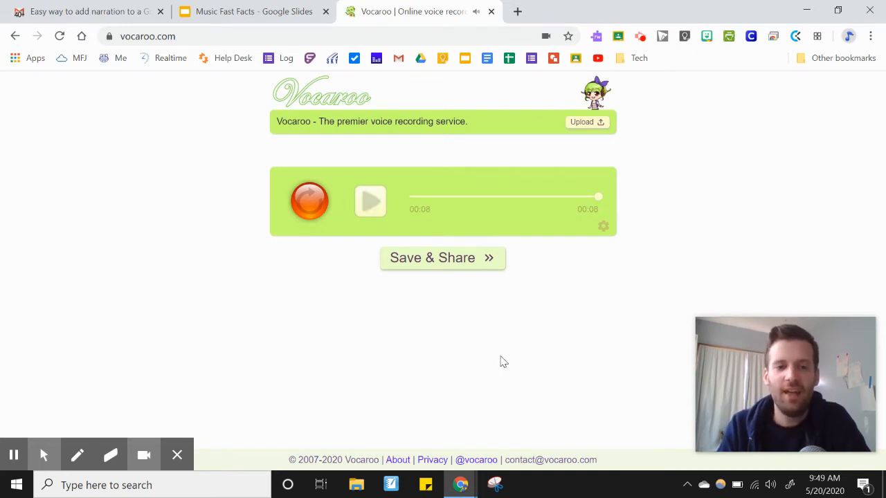
Step: Check the recorder settings for background noise and volume adjustment, and re-record a clip of about 2 seconds
{"action": "left_click", "coordinate": [602, 228]}
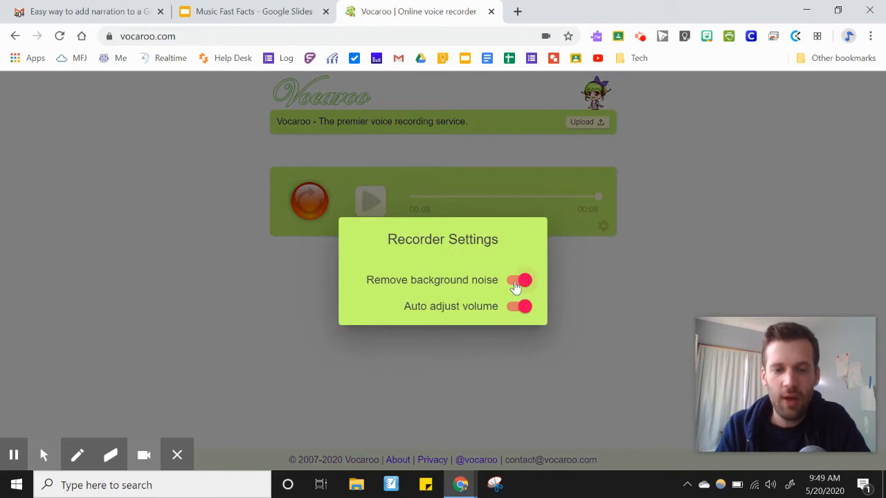
{"action": "left_click", "coordinate": [597, 289]}
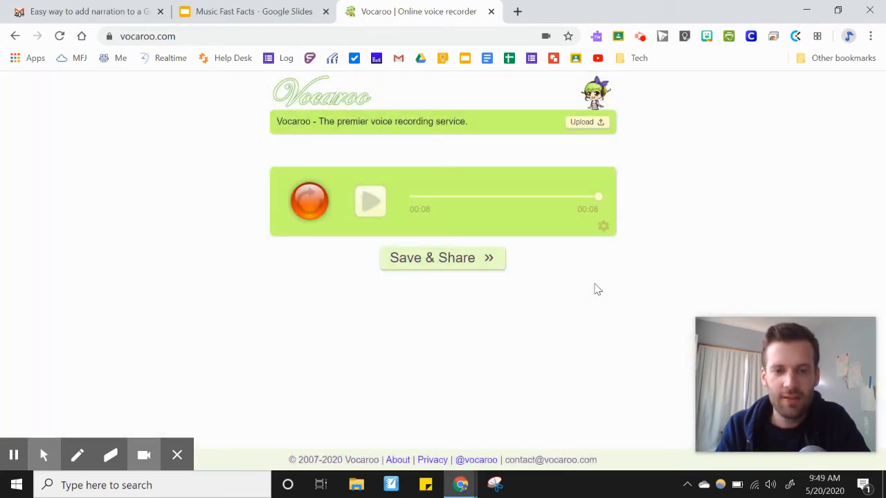
{"action": "left_click", "coordinate": [309, 202]}
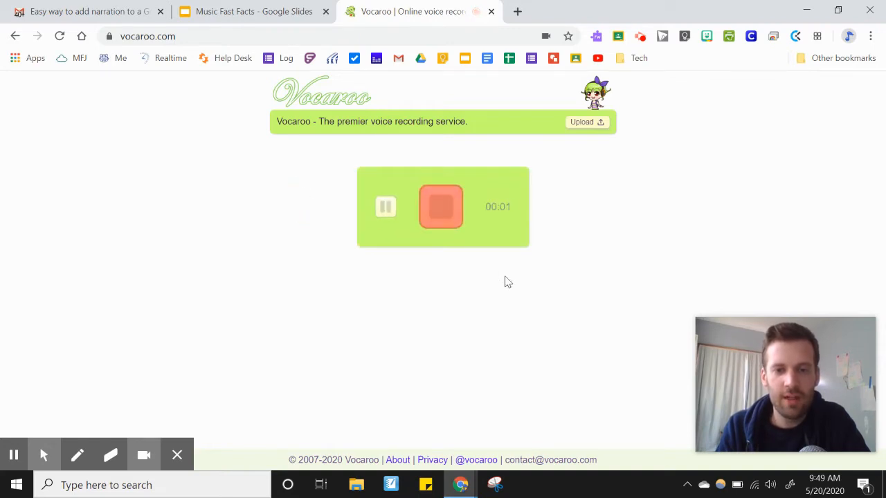
{"action": "left_click", "coordinate": [440, 215]}
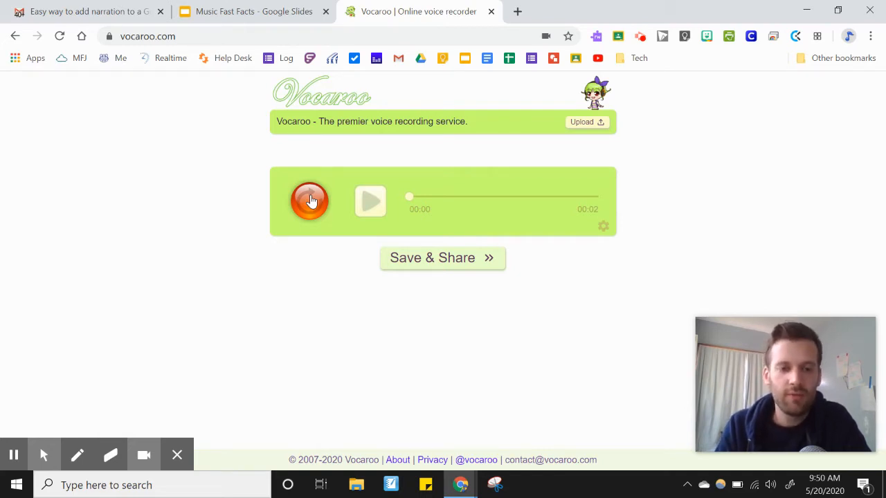
Step: Re-record the narration as a clip of about 6 seconds and preview its beginning
{"action": "left_click", "coordinate": [309, 200]}
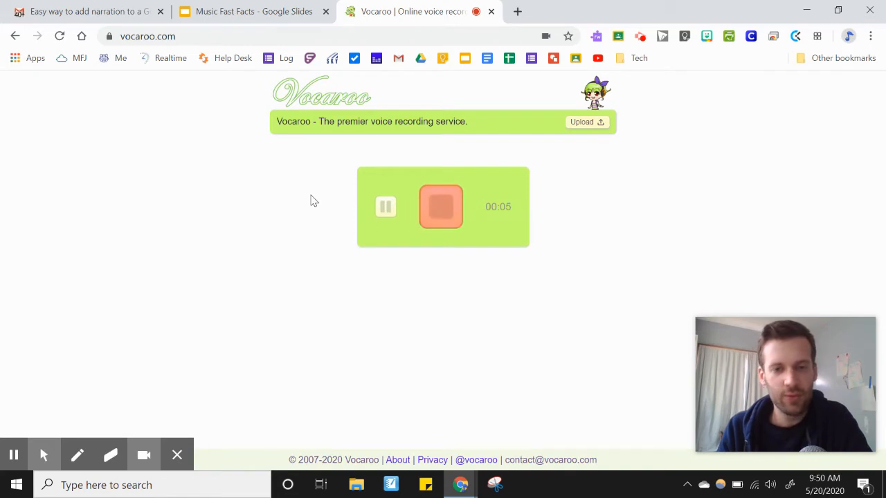
{"action": "left_click", "coordinate": [450, 209]}
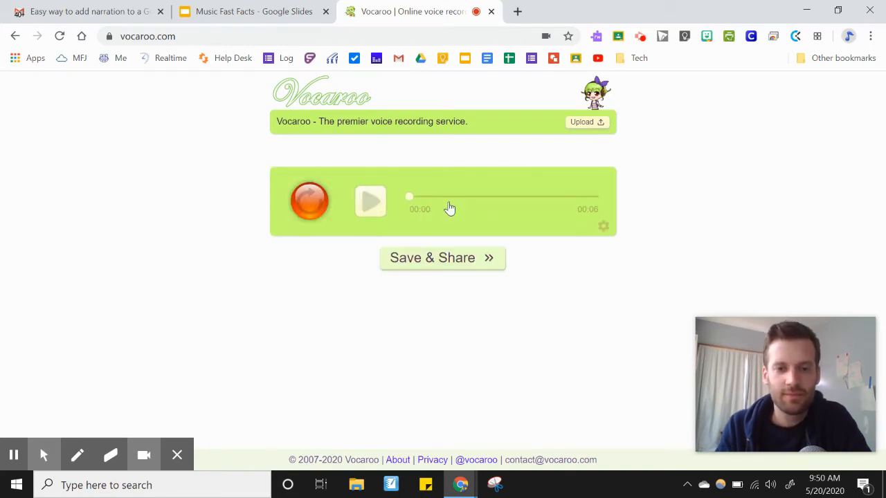
{"action": "left_click", "coordinate": [367, 204]}
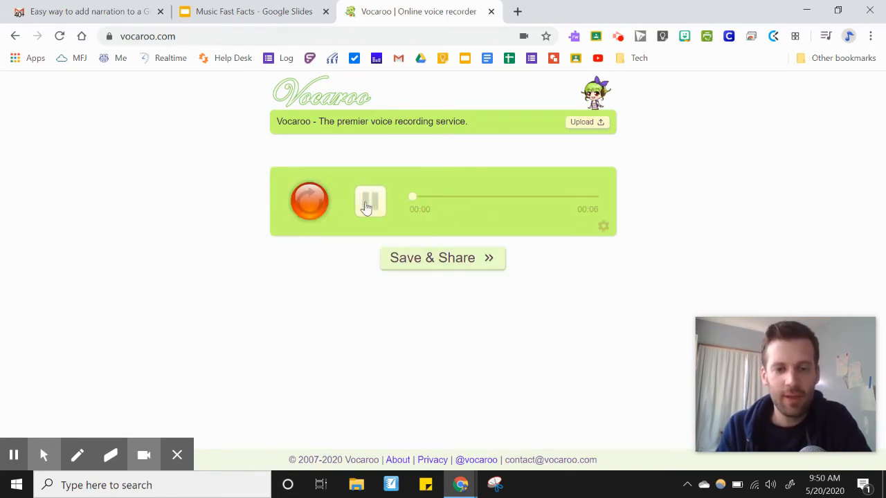
{"action": "left_click", "coordinate": [365, 201]}
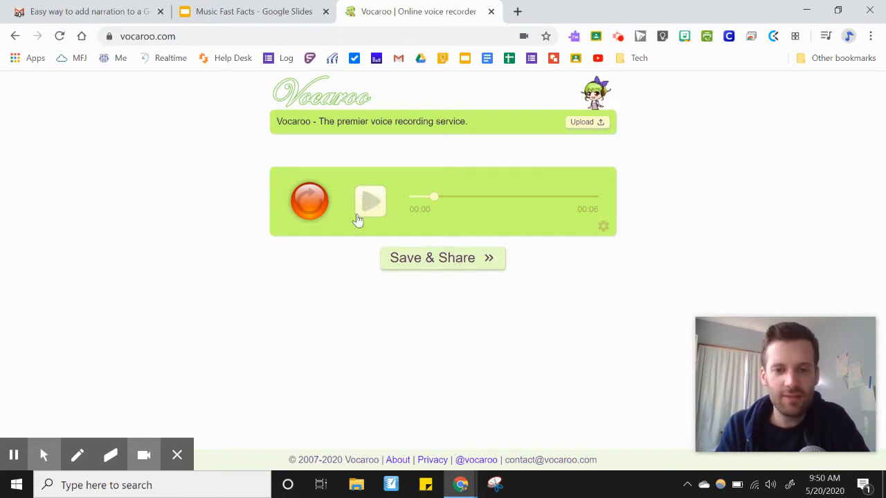
Step: Save the recording on Vocaroo and download it to the Desktop as an MP3 named "Narration 1"
{"action": "left_click", "coordinate": [439, 259]}
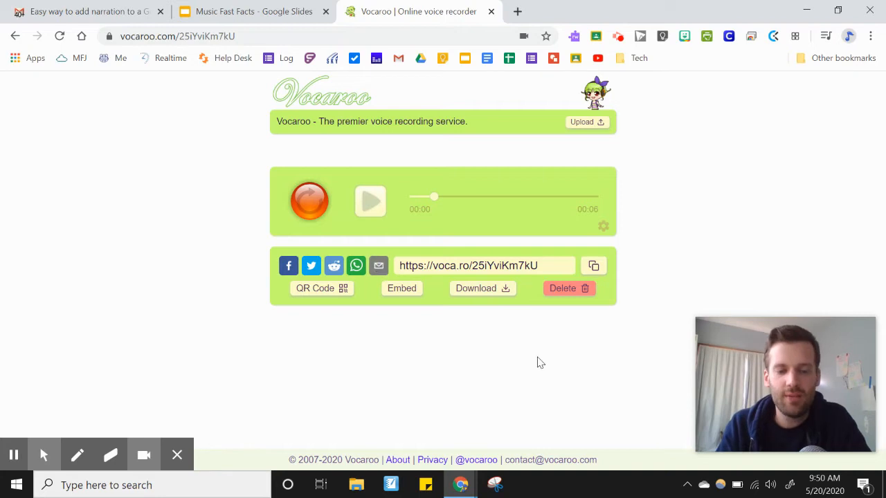
{"action": "left_click", "coordinate": [491, 291]}
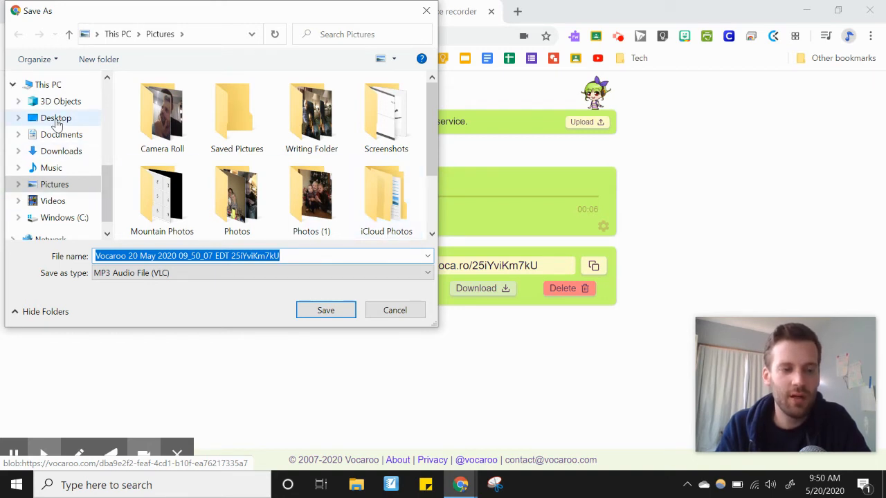
{"action": "left_click", "coordinate": [56, 119]}
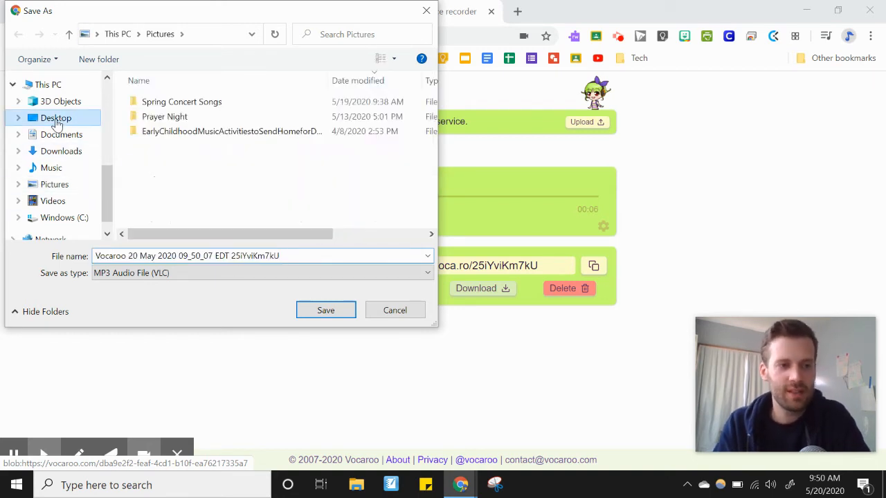
{"action": "left_click", "coordinate": [154, 258]}
{"action": "type", "text": "Narration 1"}
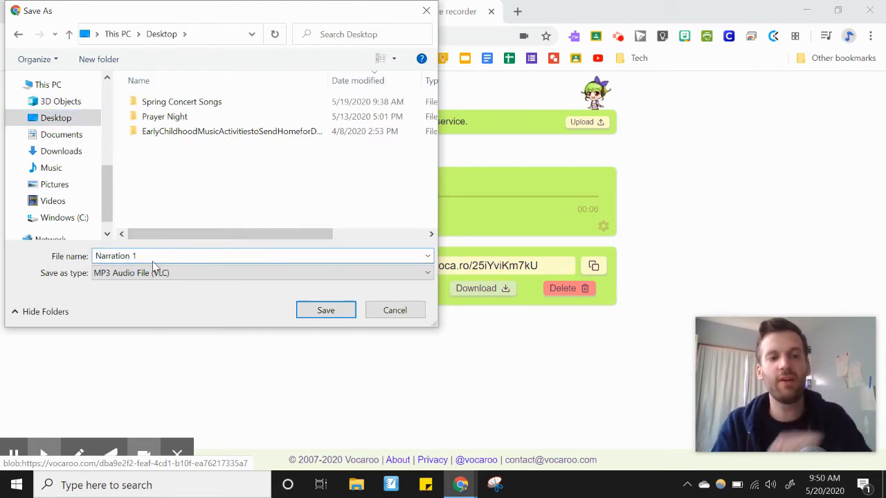
{"action": "left_click", "coordinate": [339, 312]}
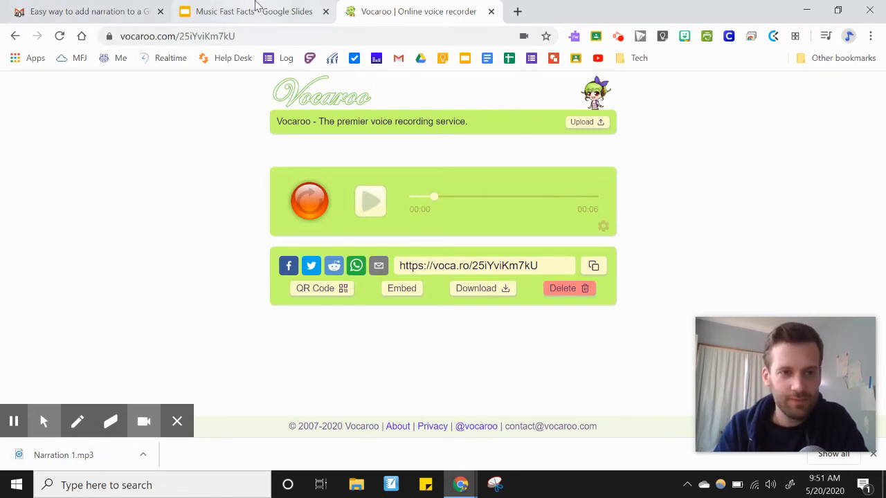
Step: Open drive.google.com in a new browser tab
{"action": "left_click", "coordinate": [517, 11]}
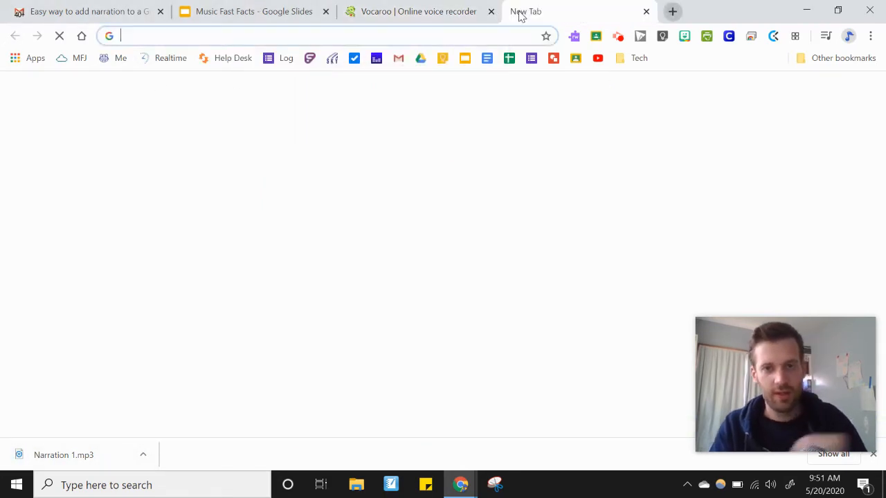
{"action": "type", "text": "drive.google.com"}
{"action": "key", "text": "Return"}
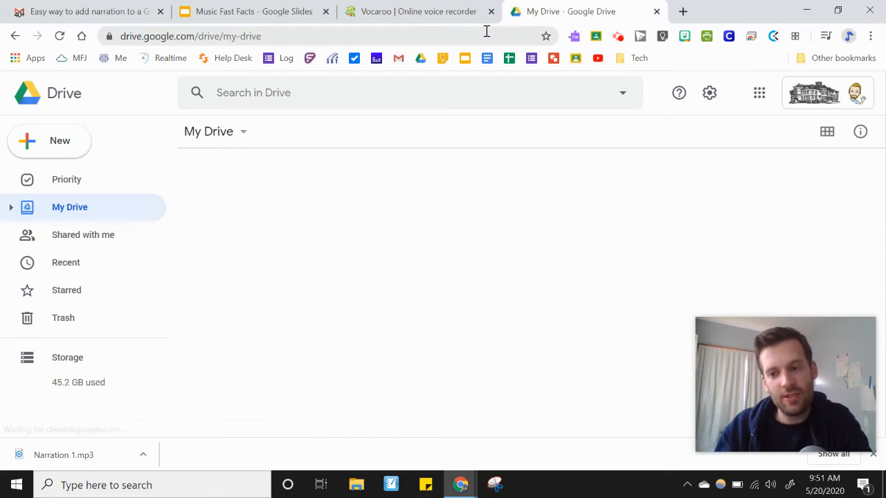
Step: Return to Vocaroo and record a second narration clip of about 3 seconds, redoing the first take
{"action": "left_click", "coordinate": [420, 14]}
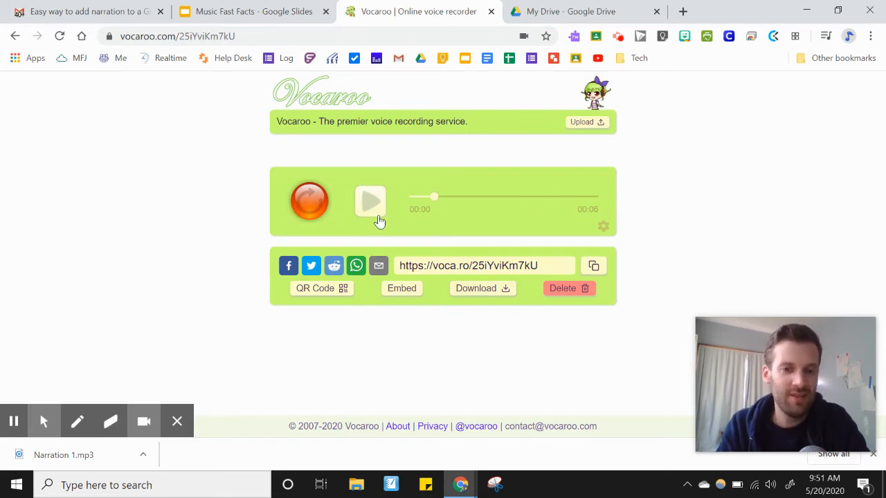
{"action": "left_click", "coordinate": [313, 207]}
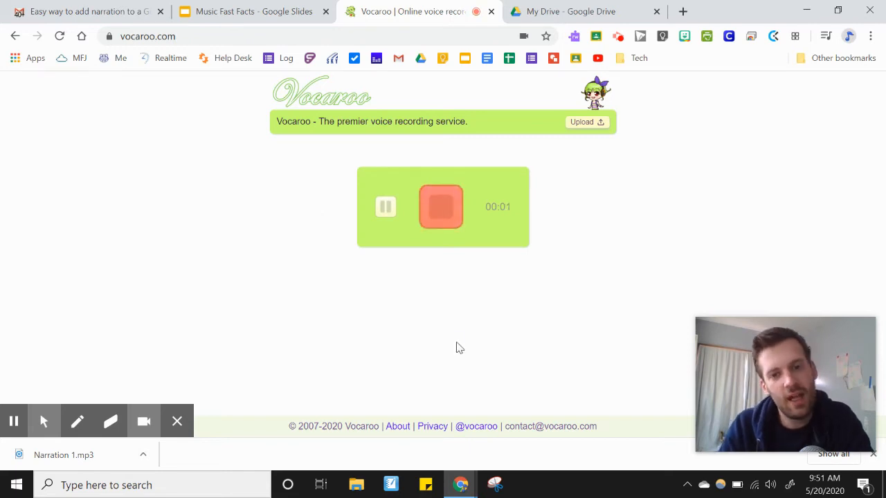
{"action": "left_click", "coordinate": [441, 220]}
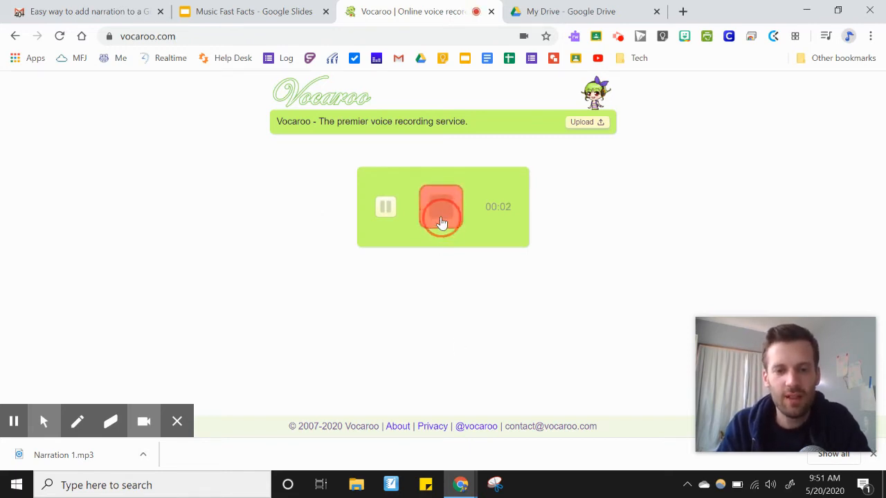
{"action": "left_click", "coordinate": [316, 208]}
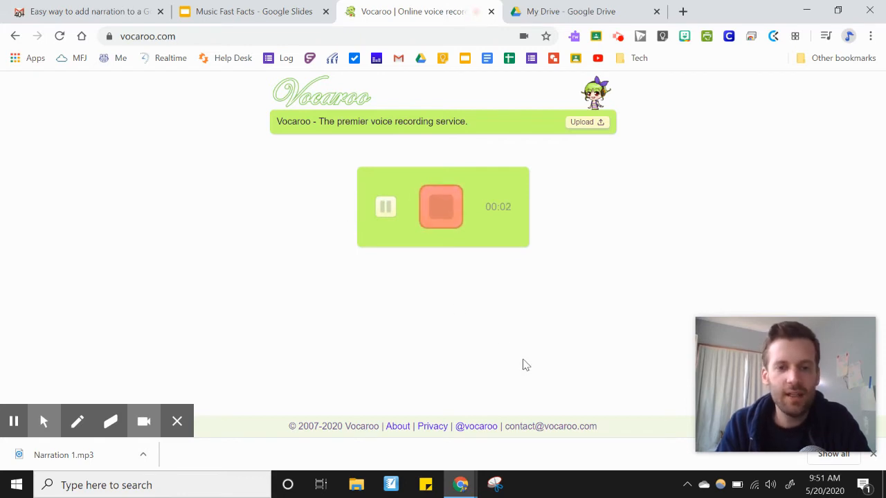
{"action": "left_click", "coordinate": [443, 212]}
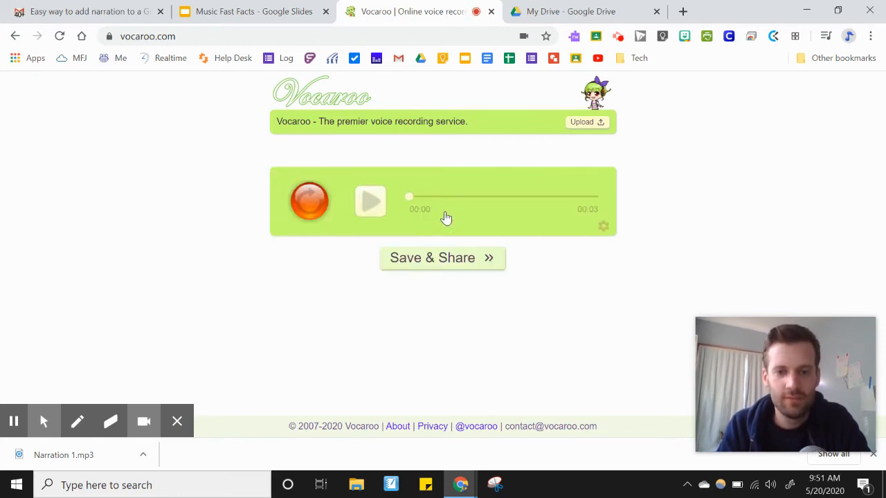
Step: Save the second recording on Vocaroo and download it to the Desktop as "Narration 2"
{"action": "left_click", "coordinate": [441, 263]}
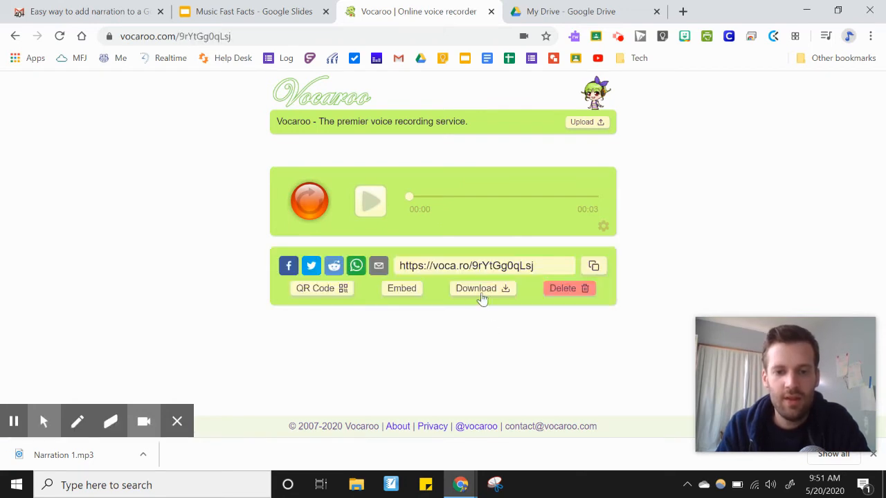
{"action": "left_click", "coordinate": [478, 289]}
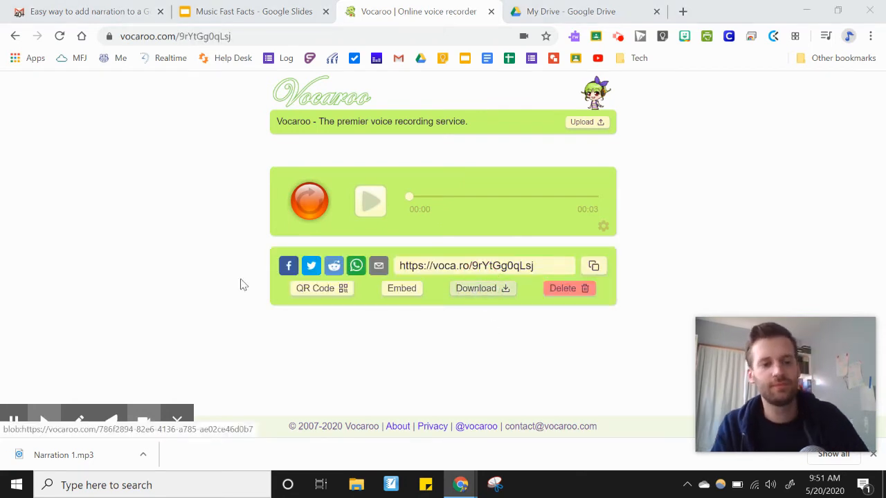
{"action": "type", "text": "N"}
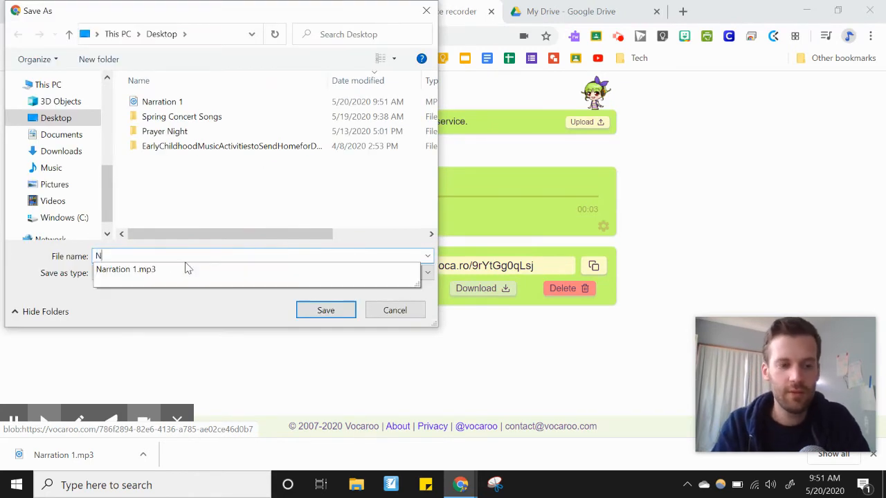
{"action": "type", "text": "arration 2"}
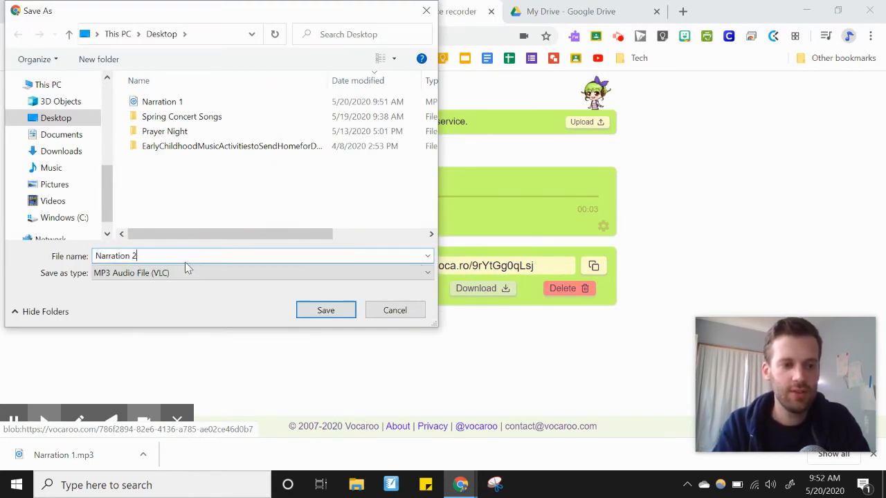
{"action": "left_click", "coordinate": [304, 310]}
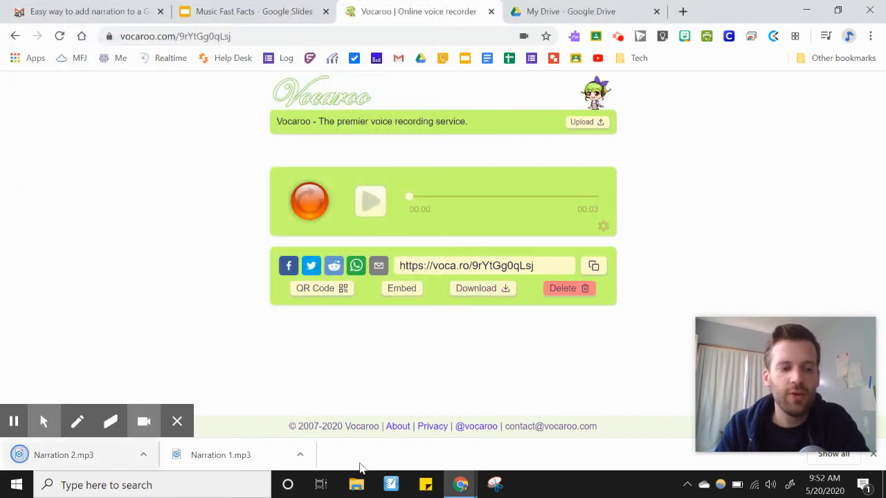
Step: Switch to Google Drive and open the folder "3 Travell 2019-2020" in My Drive
{"action": "left_click", "coordinate": [602, 7]}
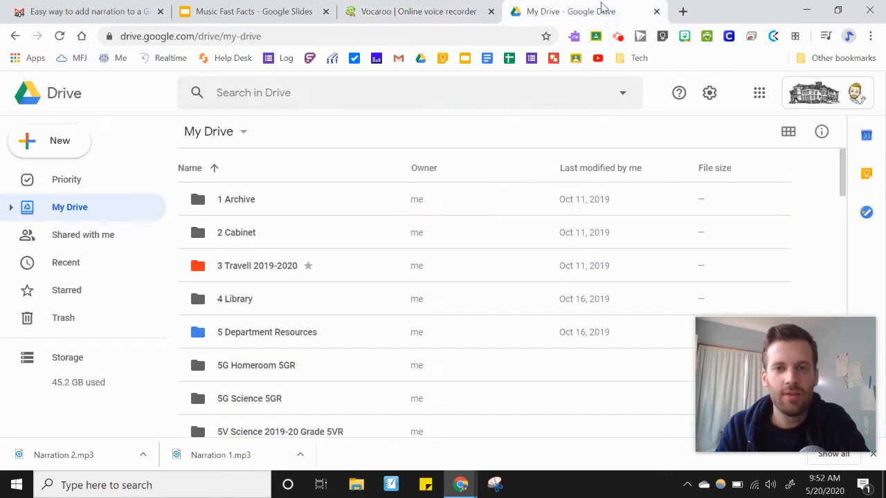
{"action": "scroll", "coordinate": [336, 279], "scroll_direction": "down", "scroll_amount": 1}
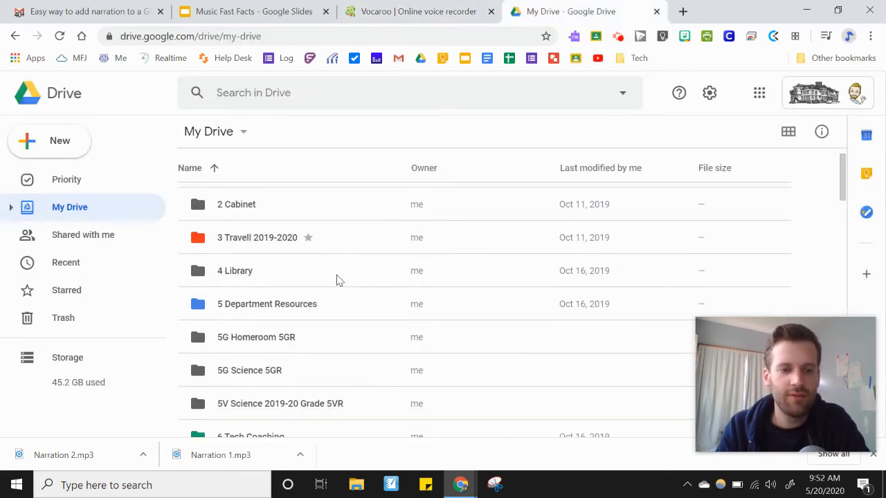
{"action": "scroll", "coordinate": [336, 278], "scroll_direction": "up", "scroll_amount": 1}
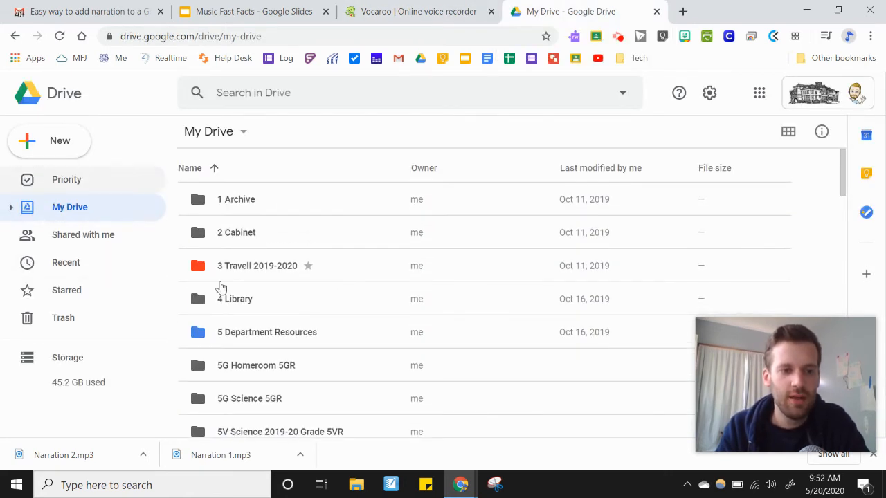
{"action": "double_click", "coordinate": [254, 274]}
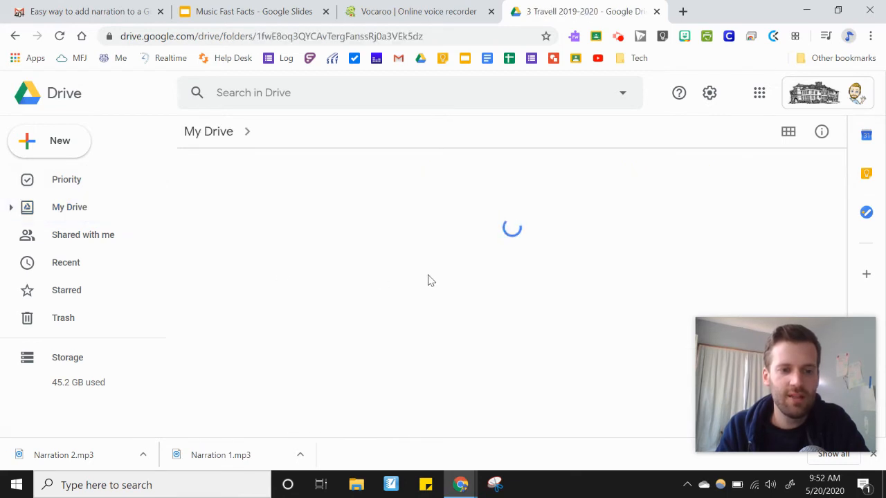
Step: Create a new folder named "Narrations" inside the "3 Travell 2019-2020" folder
{"action": "left_click", "coordinate": [62, 148]}
{"action": "left_click", "coordinate": [61, 144]}
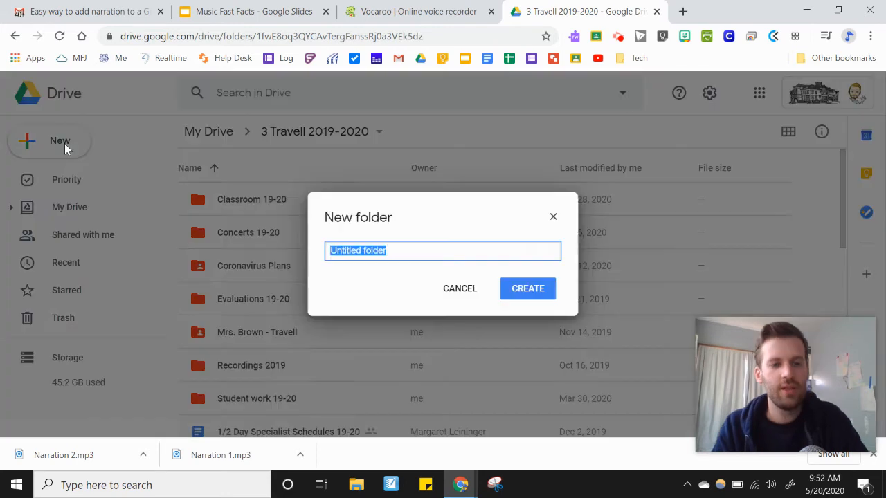
{"action": "type", "text": "NArr"}
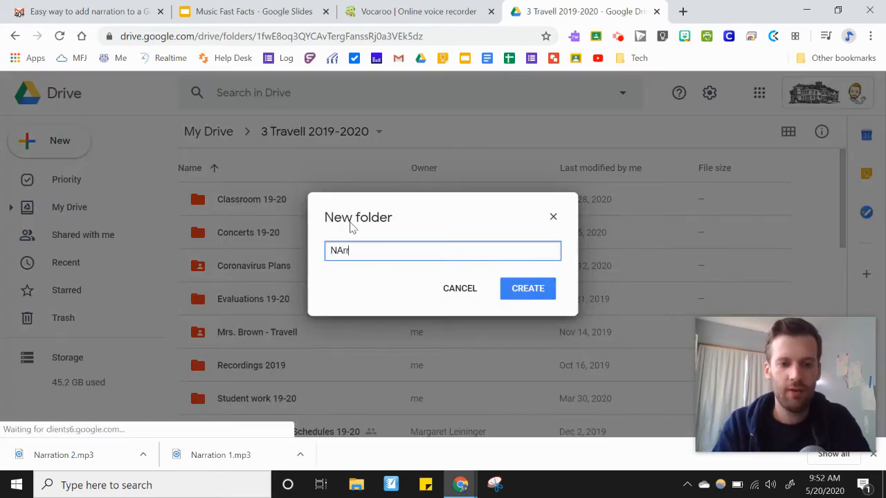
{"action": "key", "text": "BackSpace"}
{"action": "key", "text": "BackSpace"}
{"action": "key", "text": "BackSpace"}
{"action": "type", "text": "arrations"}
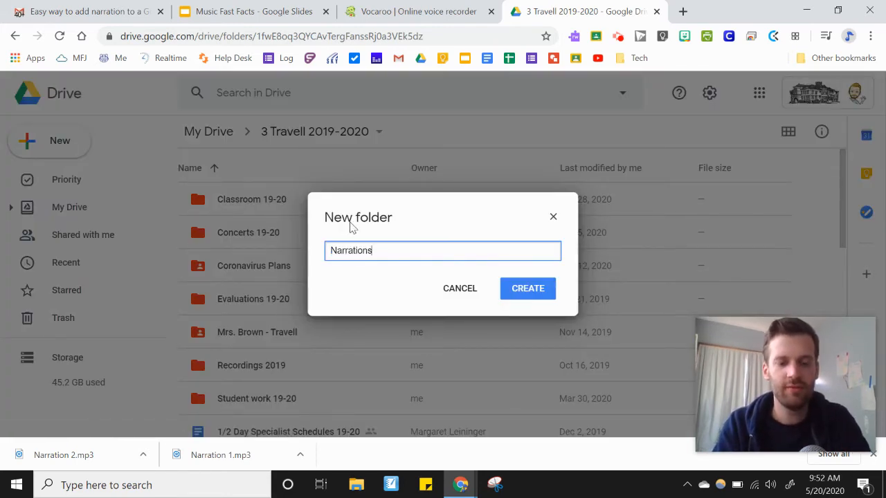
{"action": "left_click", "coordinate": [529, 290]}
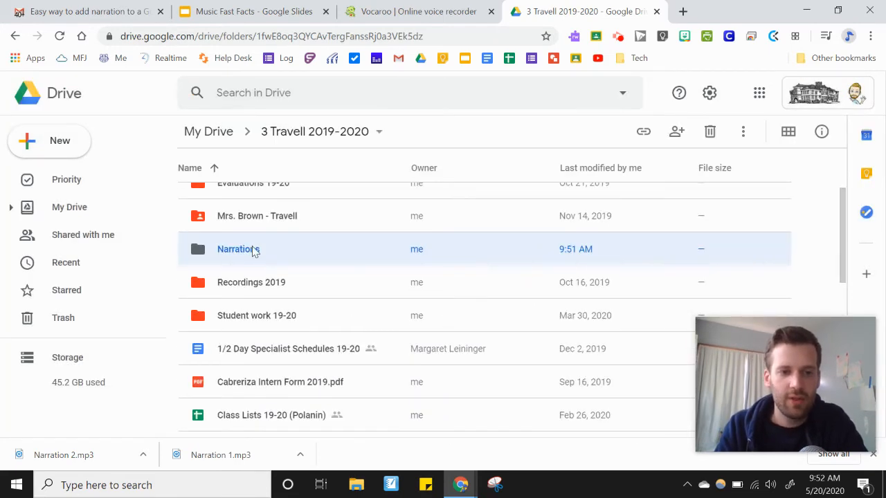
Step: Open the Narrations folder and upload the files "Narration 1" and "Narration 2" from the Desktop into it
{"action": "double_click", "coordinate": [254, 250]}
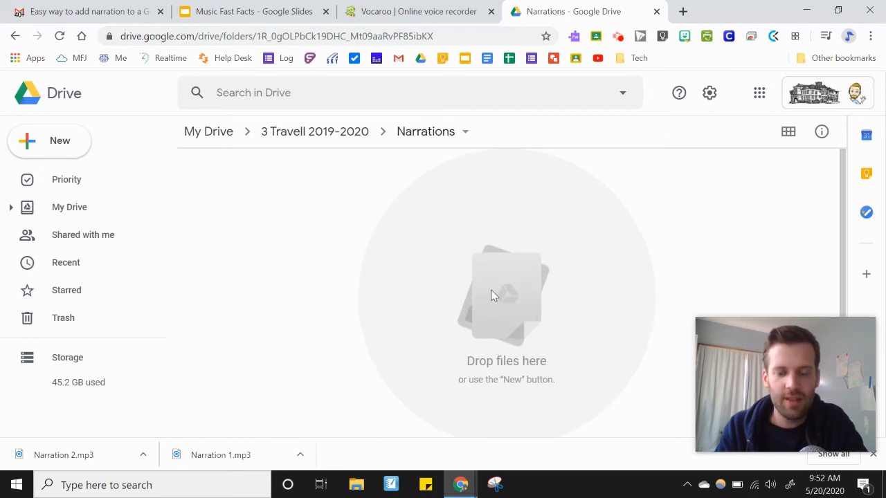
{"action": "left_click", "coordinate": [56, 144]}
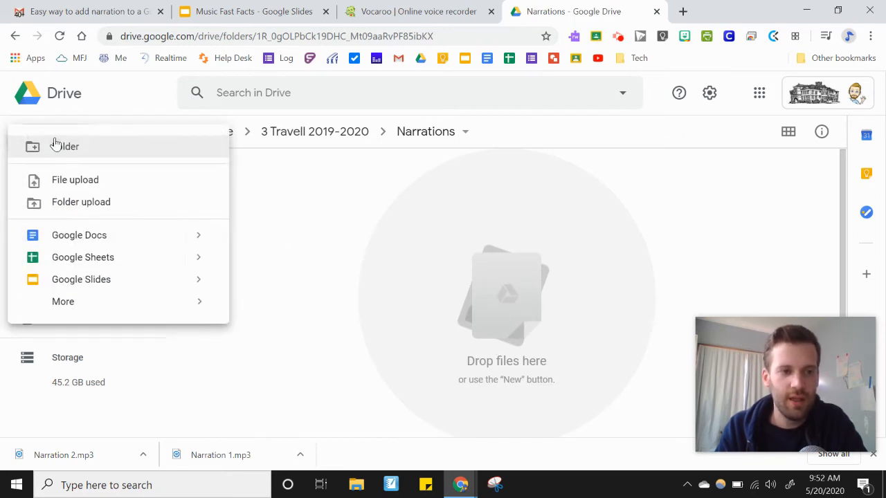
{"action": "left_click", "coordinate": [78, 182]}
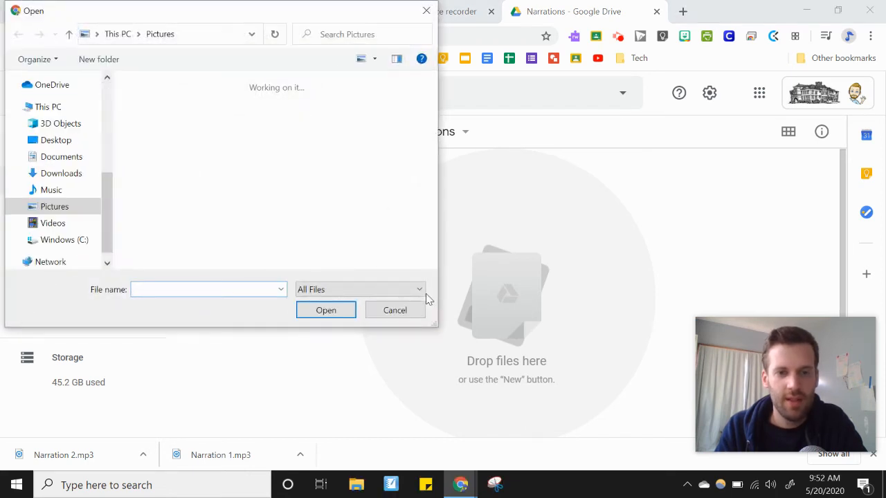
{"action": "left_click", "coordinate": [51, 141]}
{"action": "left_click", "coordinate": [173, 102]}
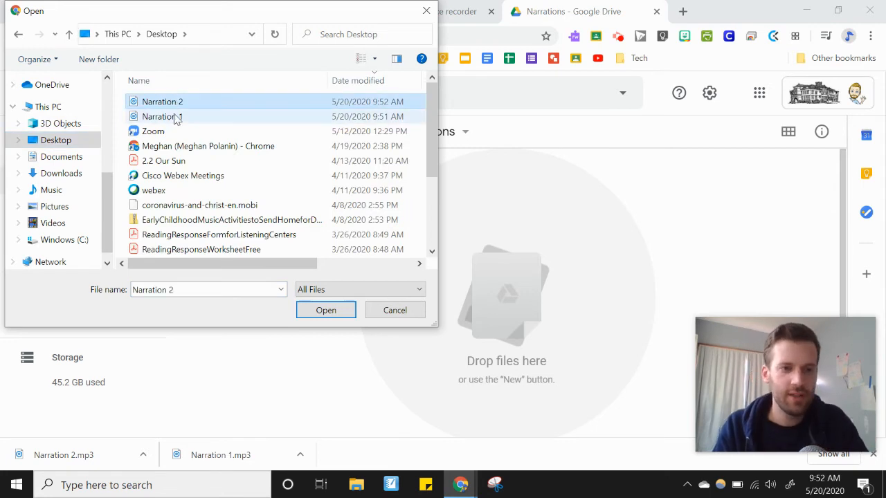
{"action": "left_click", "coordinate": [193, 118], "text": "shift"}
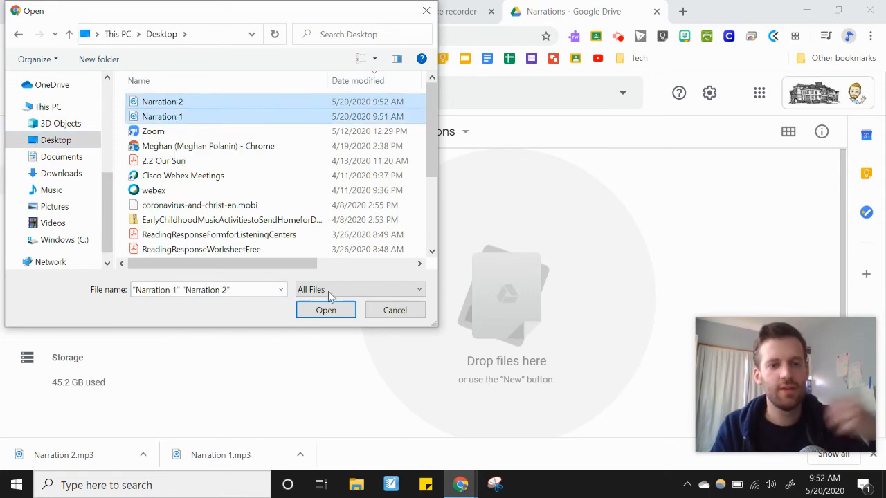
{"action": "left_click", "coordinate": [323, 310]}
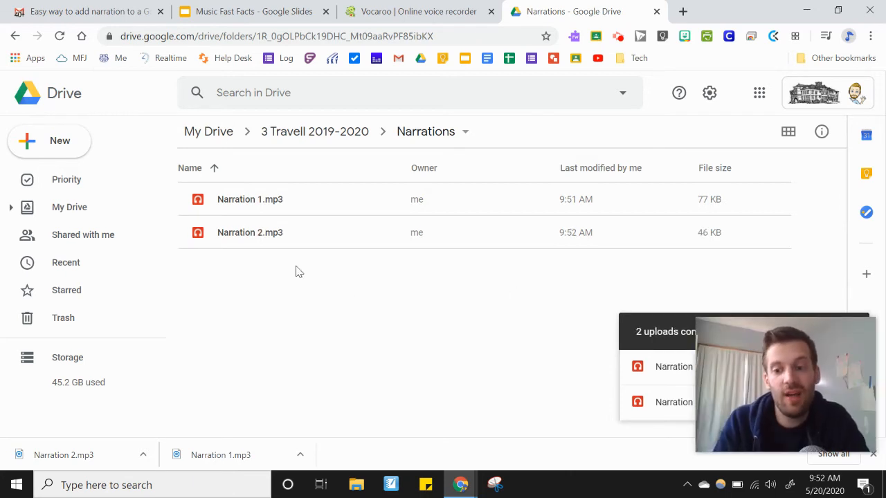
Step: Switch to the Music Fast Facts presentation in Google Slides and insert the "Narration 1" audio from My Drive on the title slide
{"action": "left_click", "coordinate": [245, 12]}
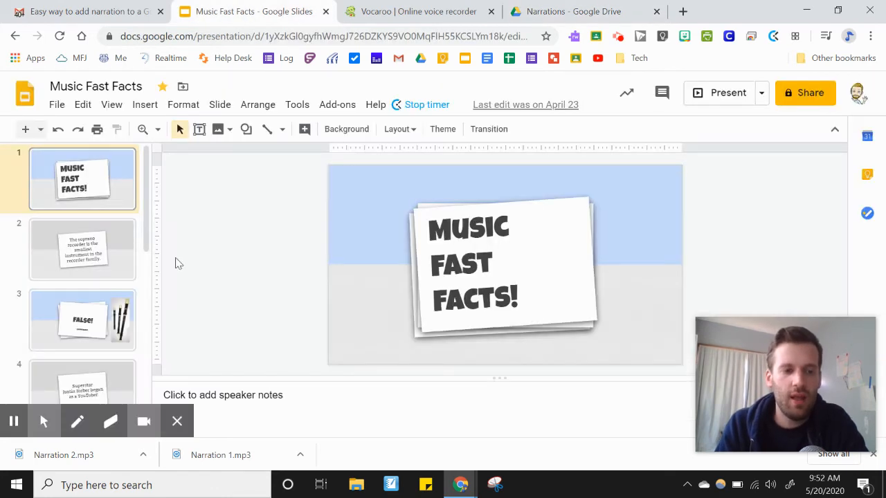
{"action": "left_click", "coordinate": [144, 107]}
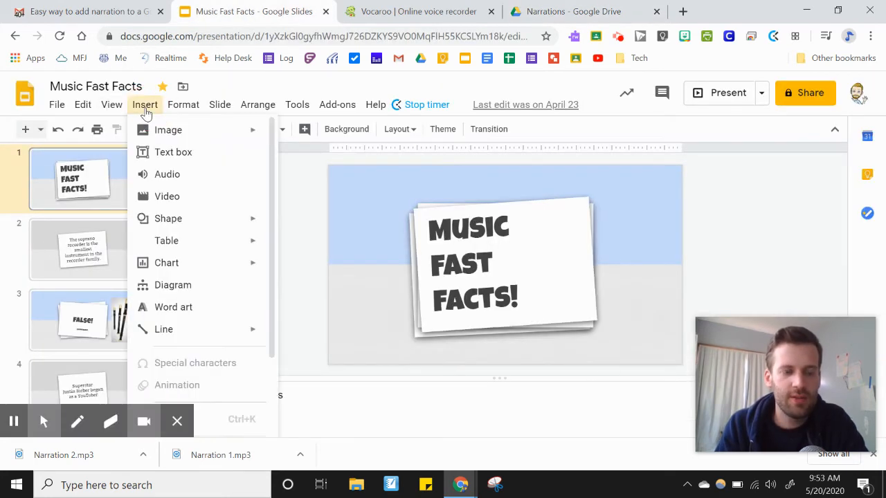
{"action": "left_click", "coordinate": [175, 182]}
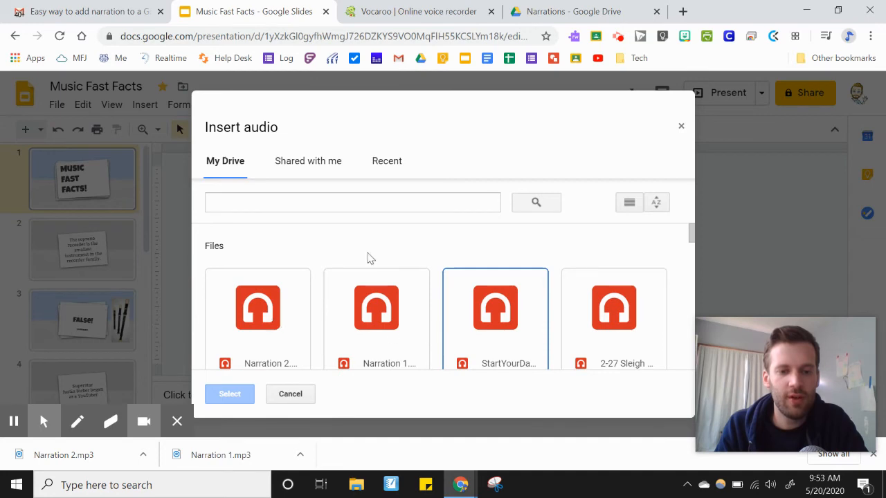
{"action": "scroll", "coordinate": [384, 245], "scroll_direction": "down", "scroll_amount": 1}
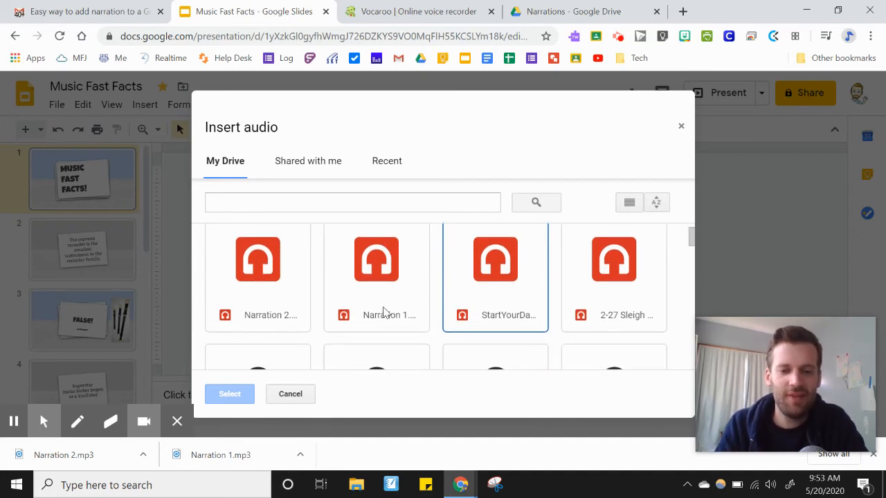
{"action": "left_click", "coordinate": [384, 282]}
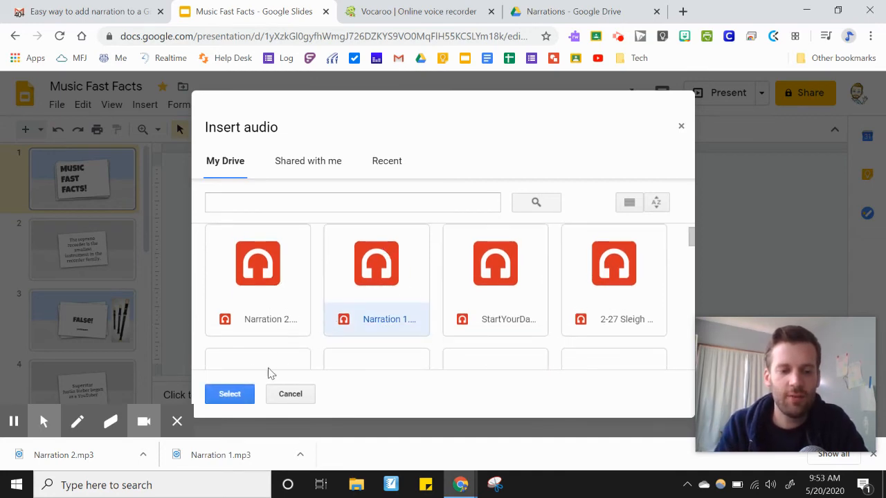
{"action": "left_click", "coordinate": [231, 397]}
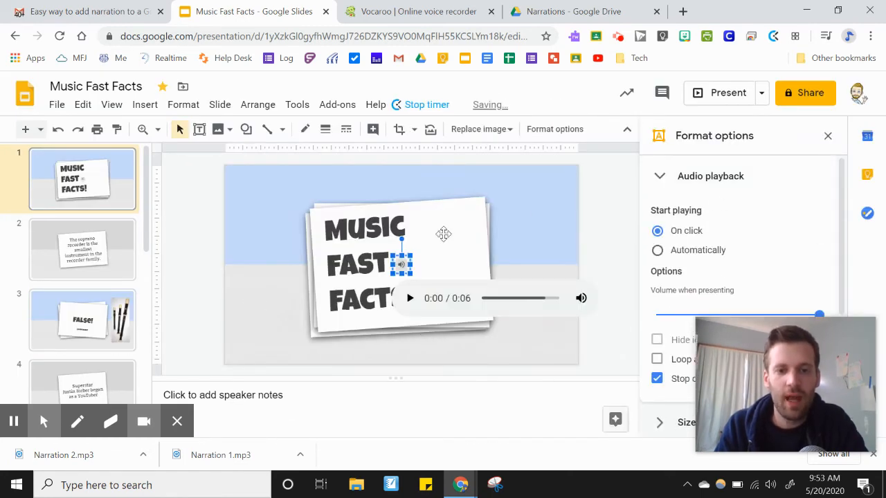
Step: Move the audio icon to the title slide's upper-right corner, enlarge it, and reselect it to show its playback options
{"action": "left_click_drag", "start_coordinate": [401, 263], "coordinate": [531, 197]}
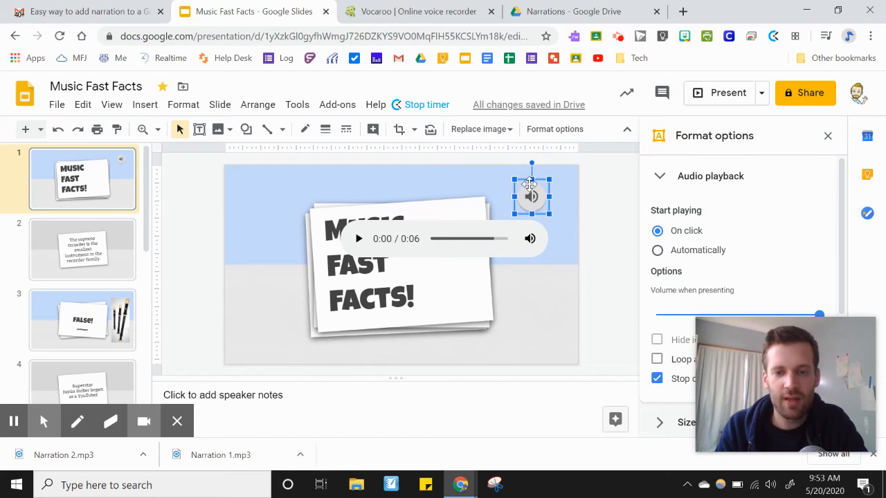
{"action": "left_click", "coordinate": [625, 244]}
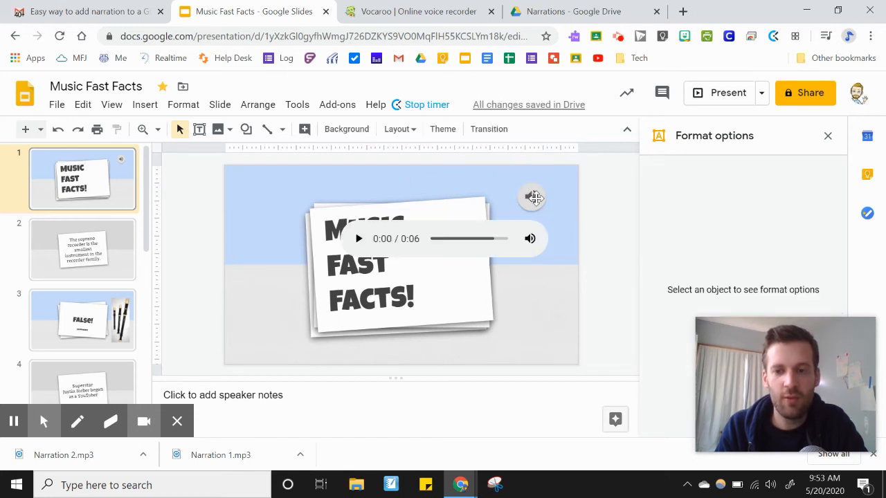
{"action": "left_click", "coordinate": [531, 197]}
{"action": "left_click_drag", "start_coordinate": [788, 328], "coordinate": [458, 332]}
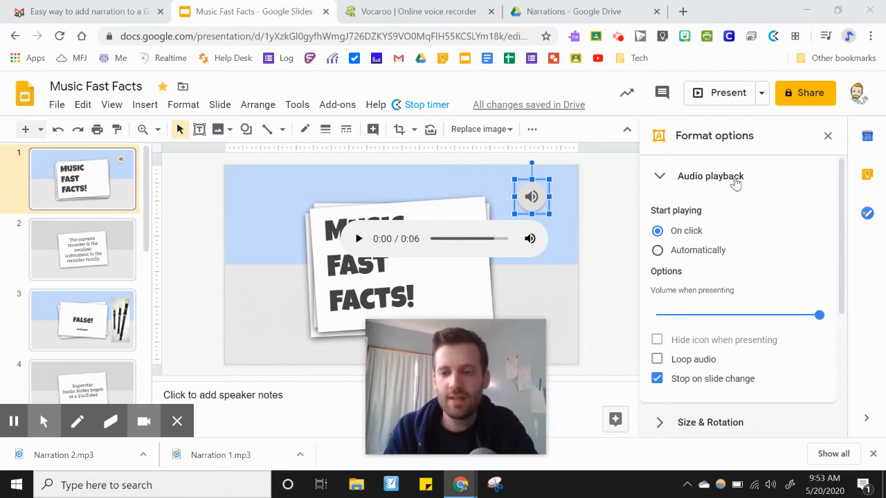